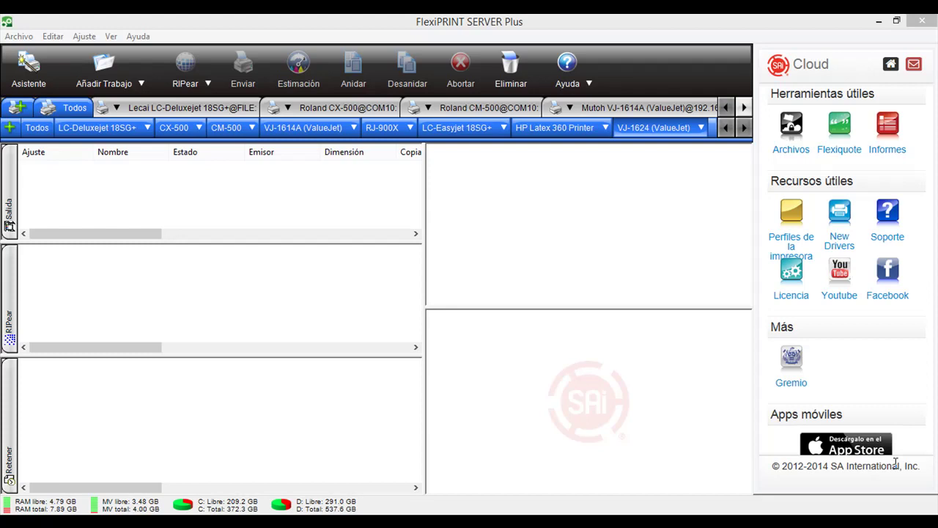
# Step: Add the image BE_4188_25,4X25,4.jpg from the imagenes folder as a job for the VJ-1624 (ValueJet)
pyautogui.click(94, 84)
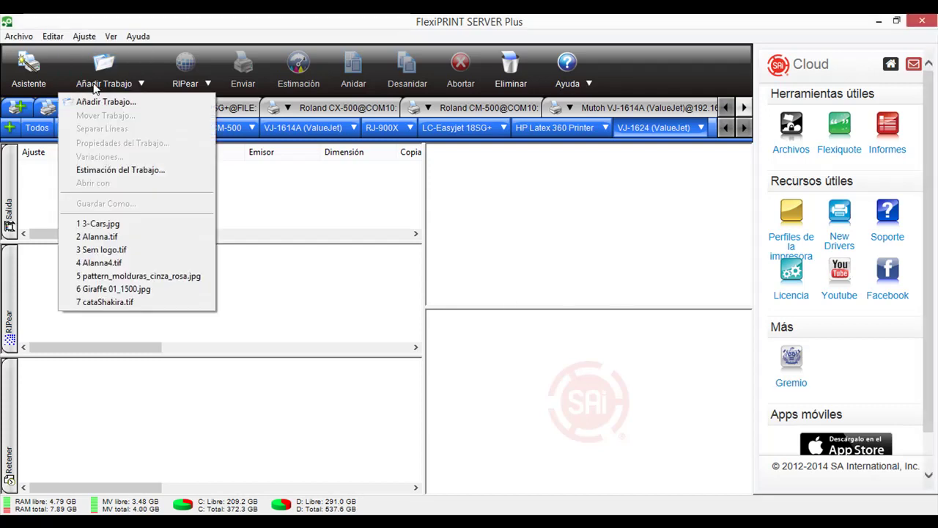
pyautogui.click(97, 102)
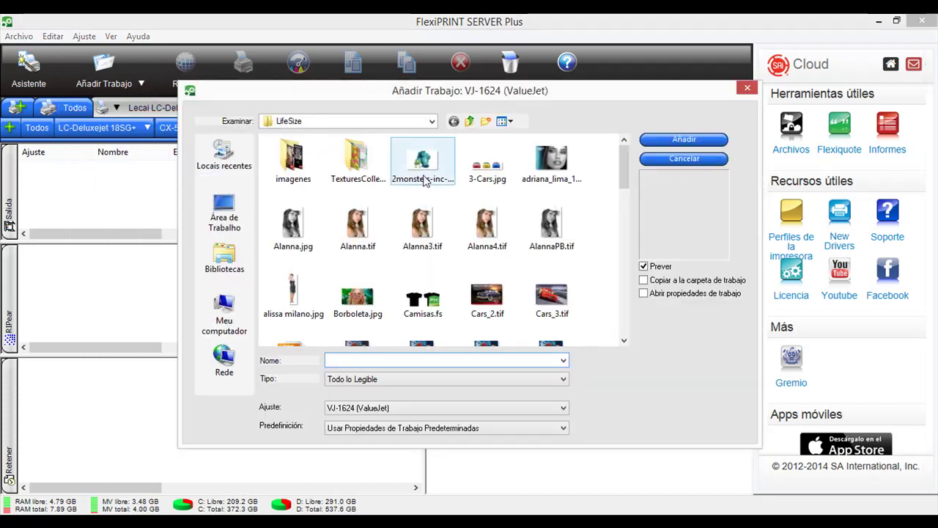
pyautogui.doubleClick(301, 167)
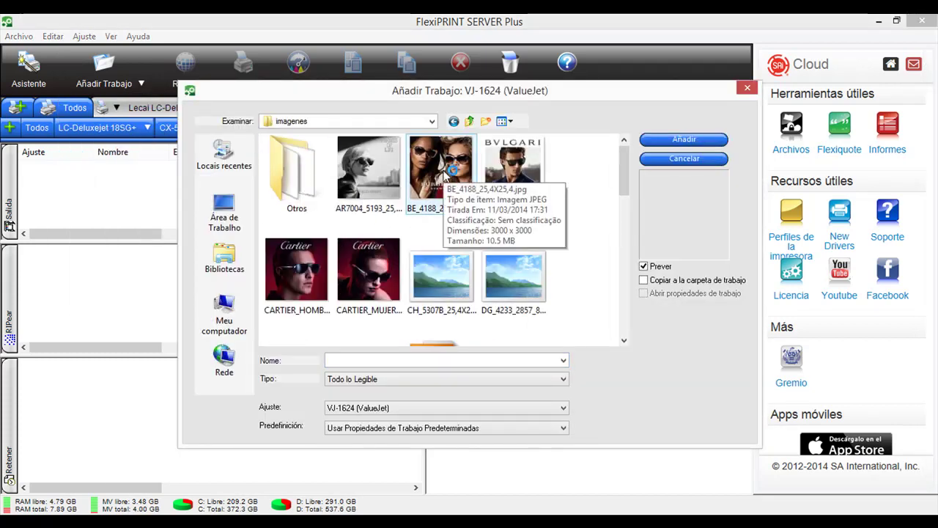
pyautogui.click(660, 144)
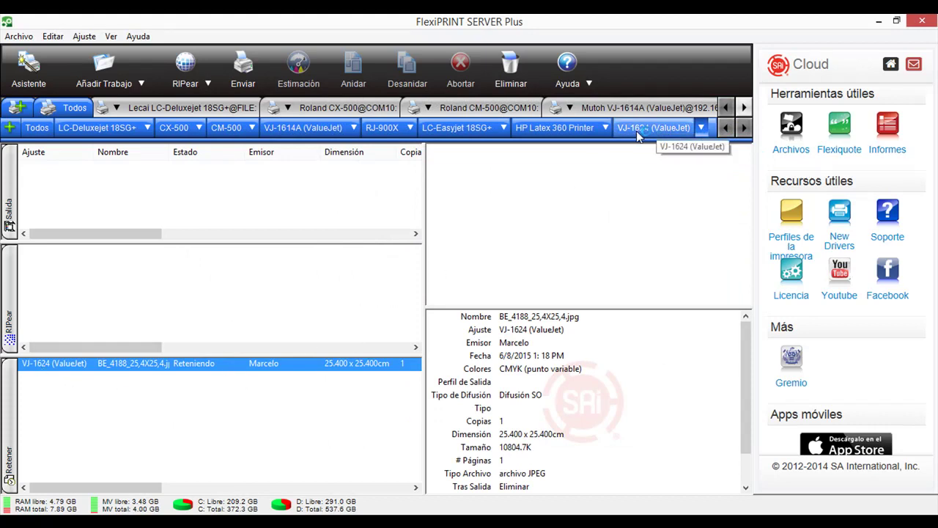
# Step: In the held job's advanced properties, choose a custom paper size (Tamaño Personalizado) with a width of 90 cm
pyautogui.doubleClick(174, 366)
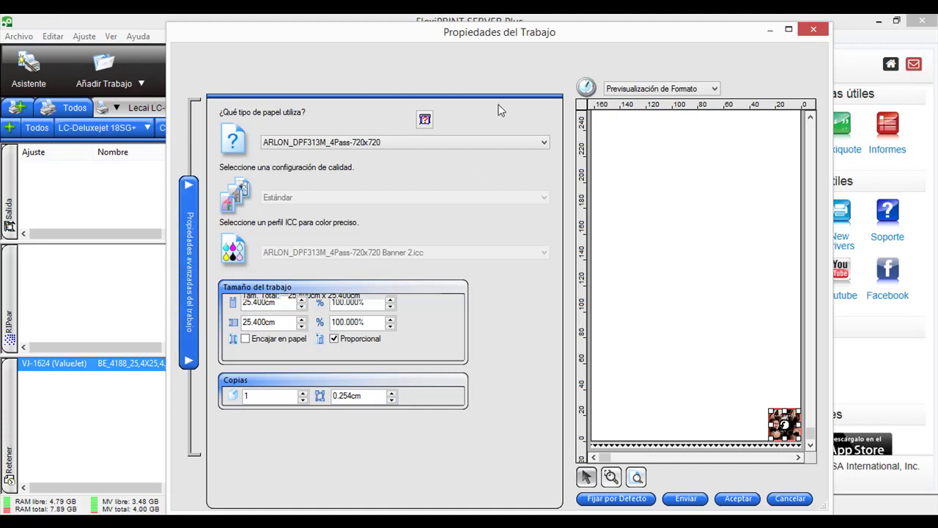
pyautogui.click(189, 188)
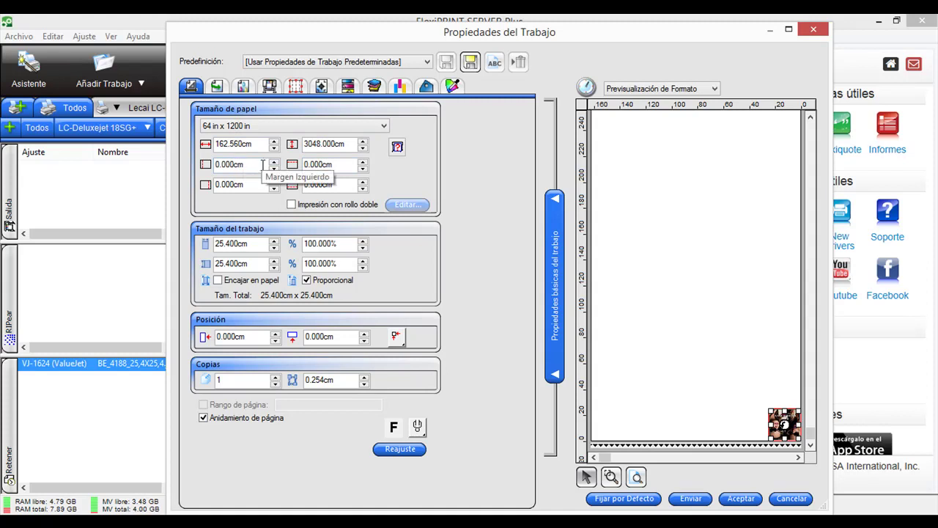
pyautogui.click(383, 125)
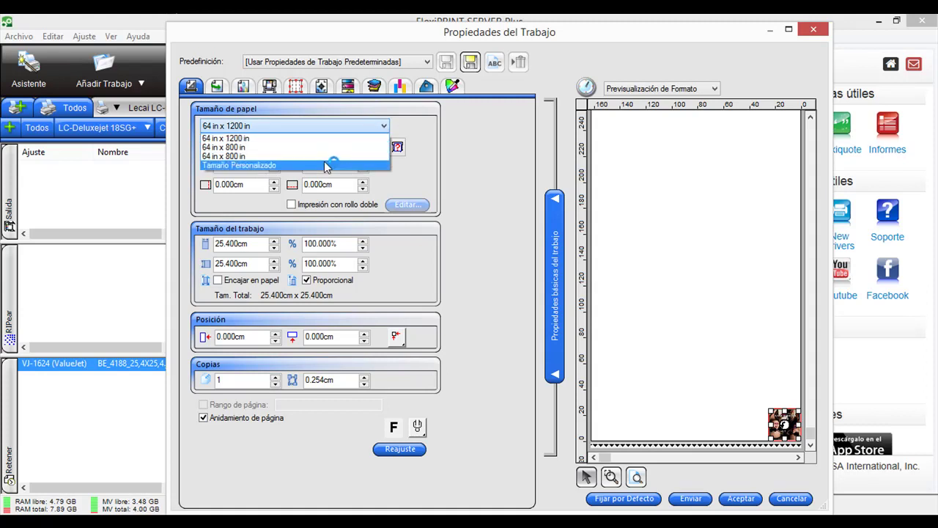
pyautogui.click(239, 165)
pyautogui.doubleClick(243, 144)
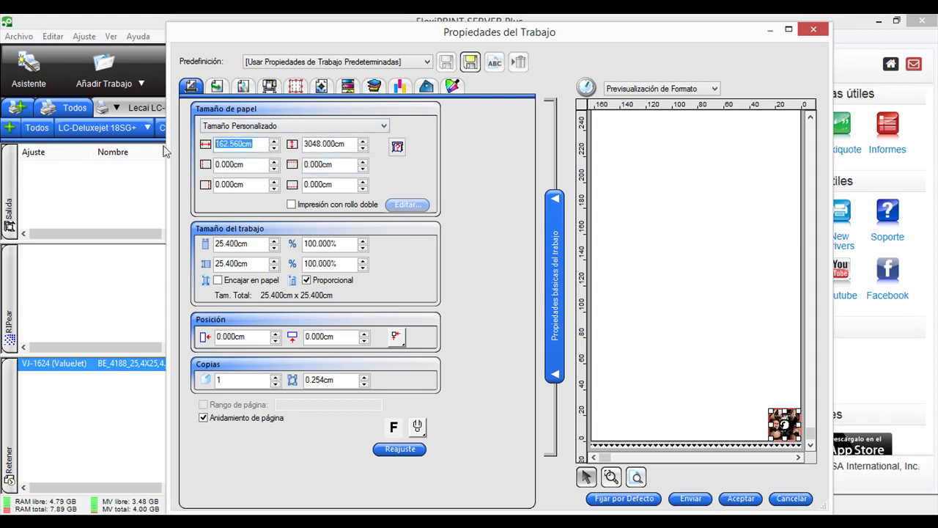
pyautogui.write('90')
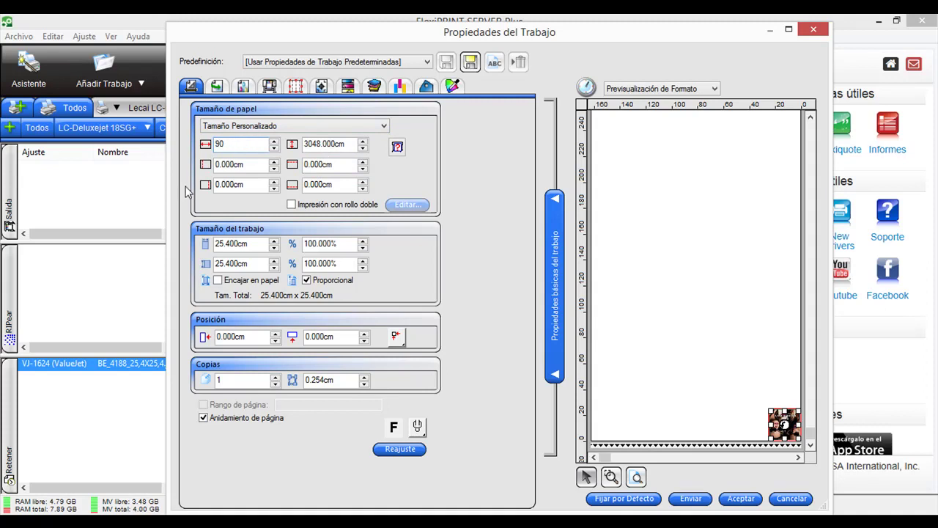
pyautogui.click(236, 165)
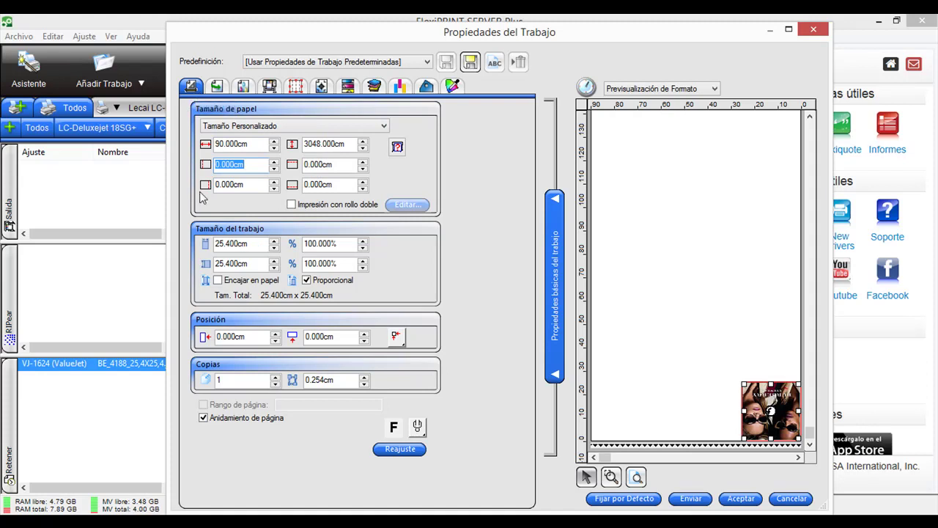
# Step: Set the job's width to 40 cm while keeping its proportions
pyautogui.doubleClick(259, 245)
pyautogui.write('40')
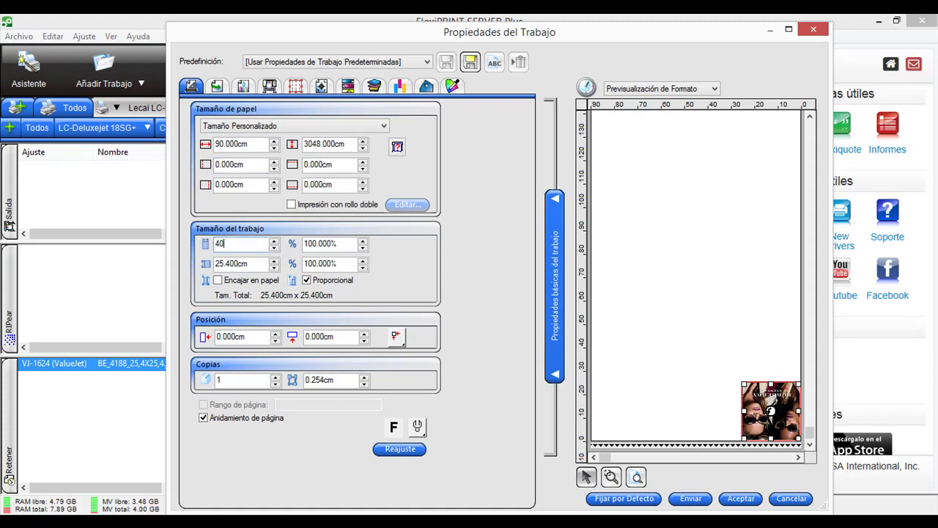
pyautogui.press('Return')
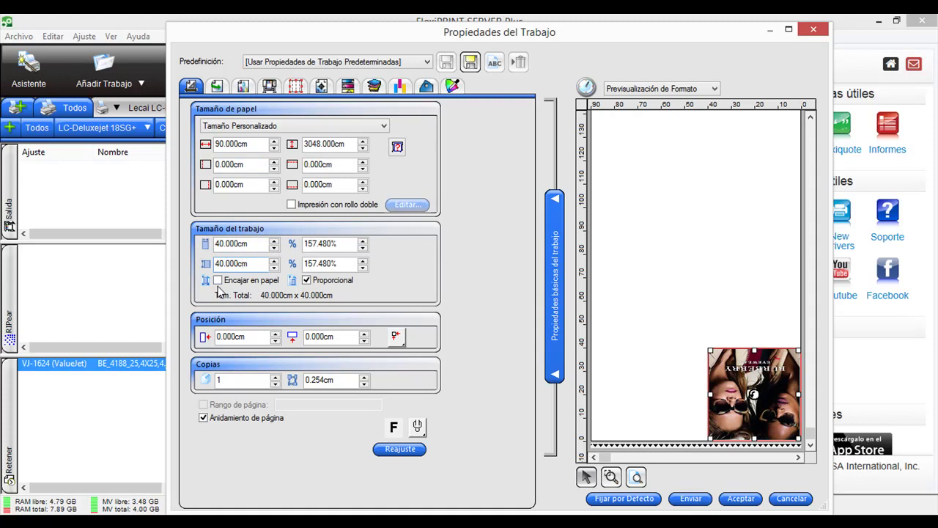
pyautogui.hotkey('ctrl', 'a')
# Step: Fit the job to the paper, release the fit option, and shrink the image in the preview to about 32.35 cm square
pyautogui.click(217, 280)
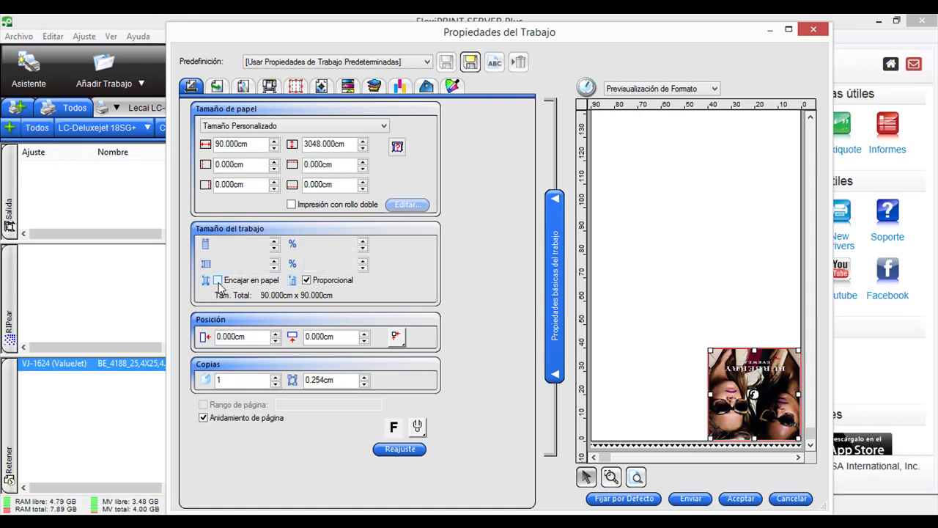
pyautogui.click(218, 281)
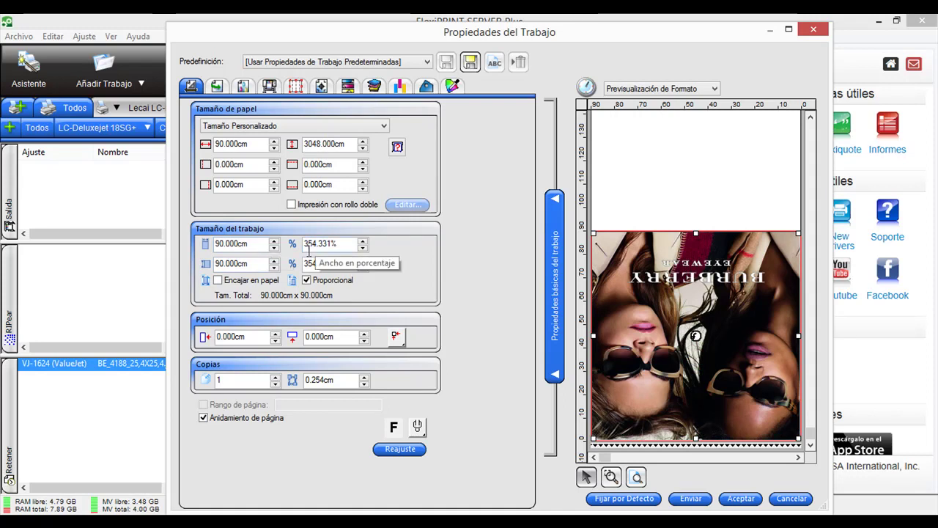
pyautogui.moveTo(599, 233); pyautogui.dragTo(727, 369)
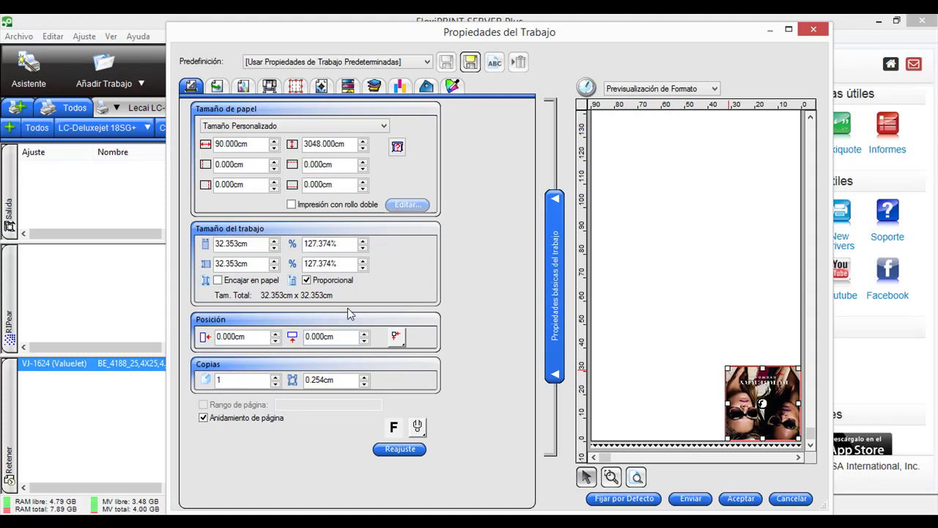
# Step: Move the image in the preview to about 17.6 cm and 28.8 cm from the paper's origin, and back to the origin corner
pyautogui.moveTo(747, 379); pyautogui.dragTo(708, 313)
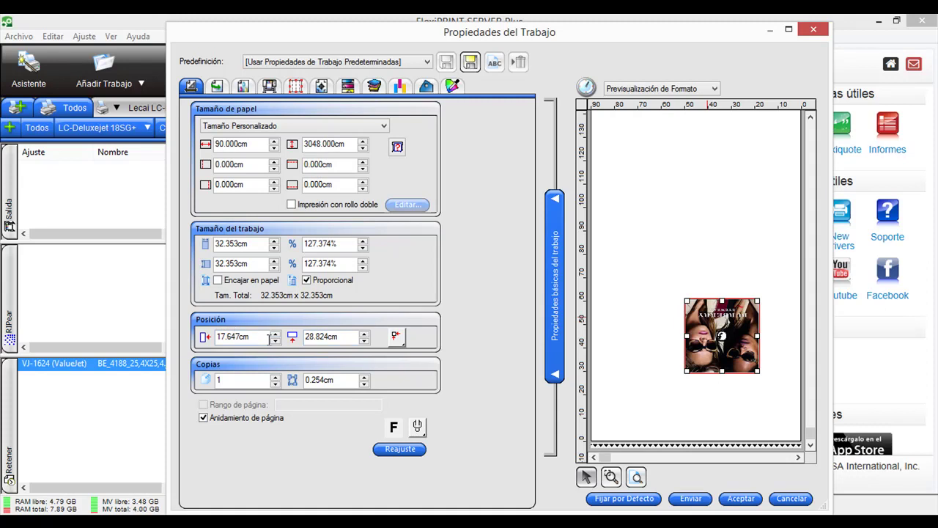
pyautogui.moveTo(715, 321); pyautogui.dragTo(797, 395)
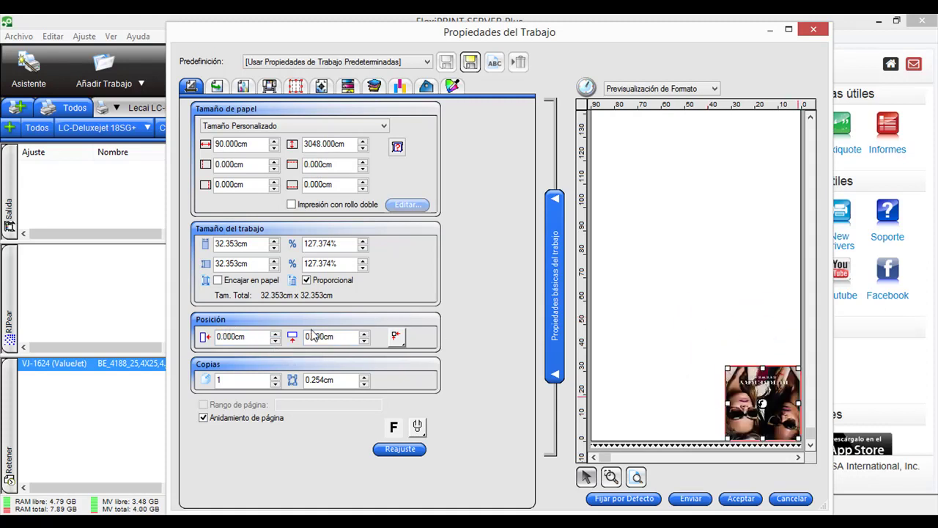
# Step: Set the job's position to 10 cm horizontally and 5 cm vertically, and move the image back to the paper's origin corner
pyautogui.moveTo(249, 336); pyautogui.dragTo(182, 343)
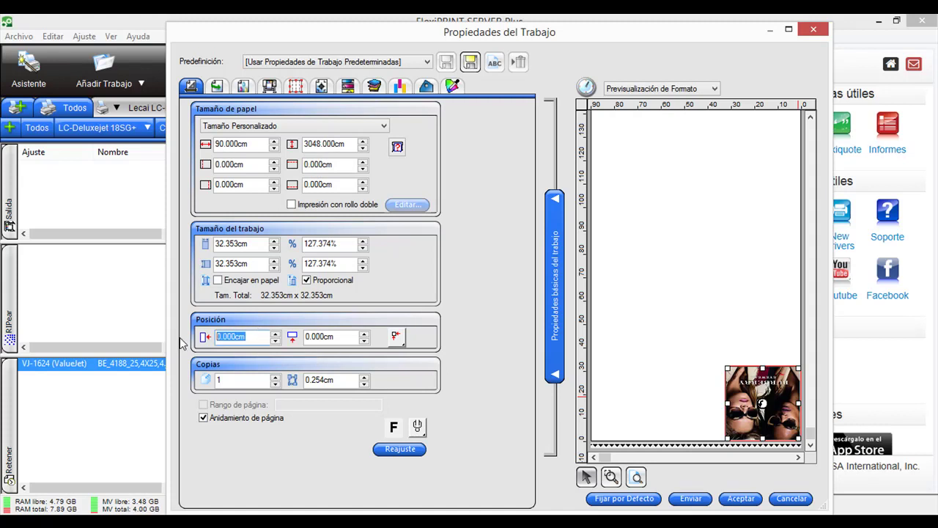
pyautogui.write('10')
pyautogui.press('Tab')
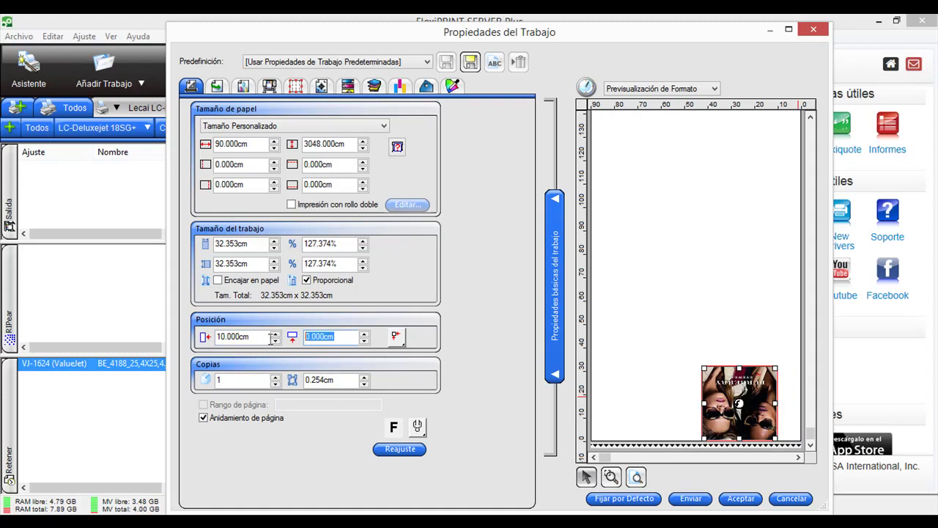
pyautogui.write('5')
pyautogui.click(242, 340)
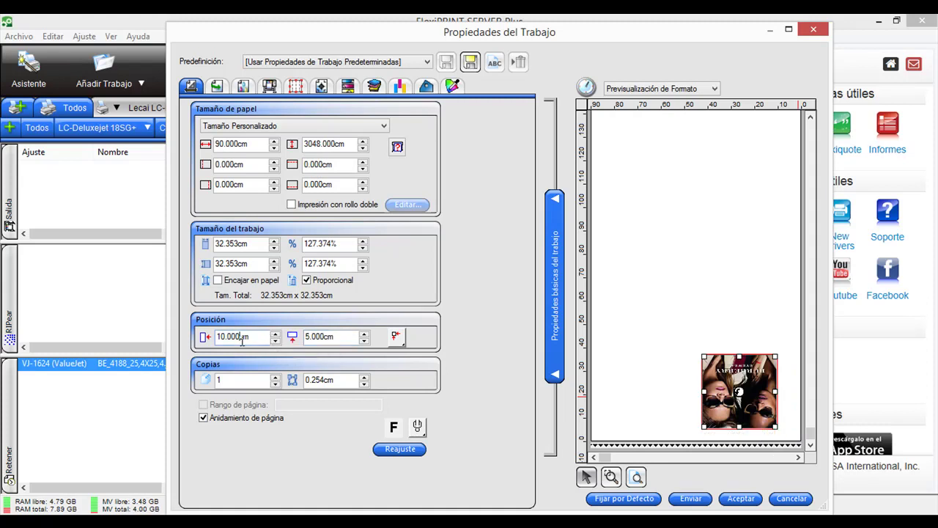
pyautogui.moveTo(744, 375); pyautogui.dragTo(789, 403)
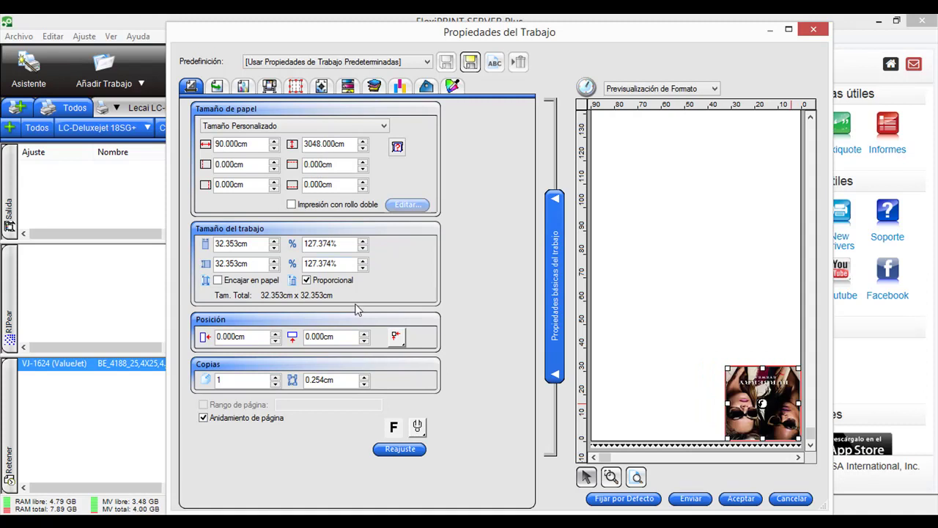
# Step: Try the centred alignment options for the job's position, and restore alignment to the paper's origin corner
pyautogui.click(401, 342)
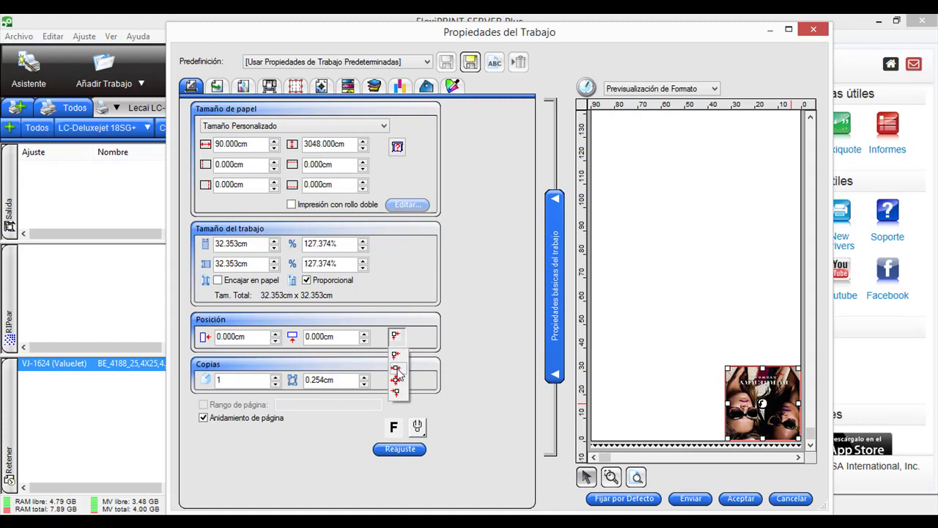
pyautogui.click(396, 377)
pyautogui.click(396, 338)
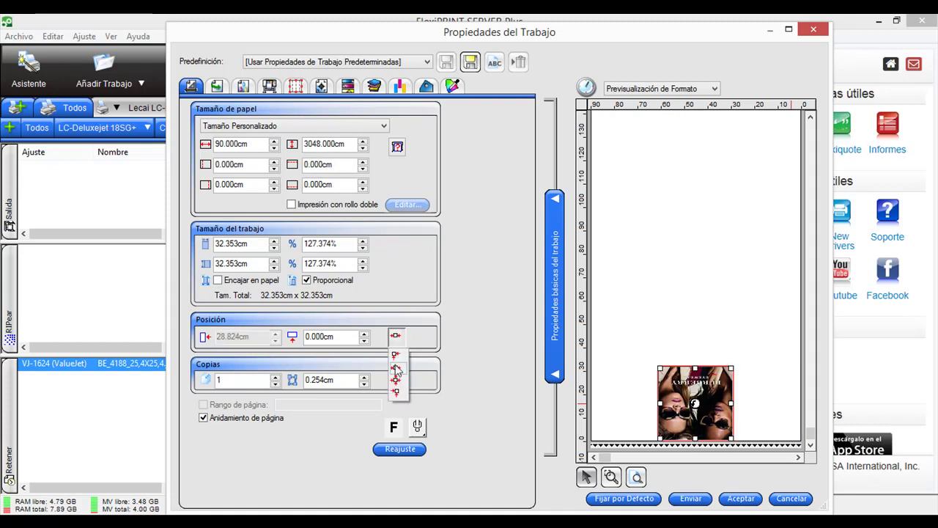
pyautogui.click(396, 393)
pyautogui.click(397, 336)
pyautogui.click(401, 367)
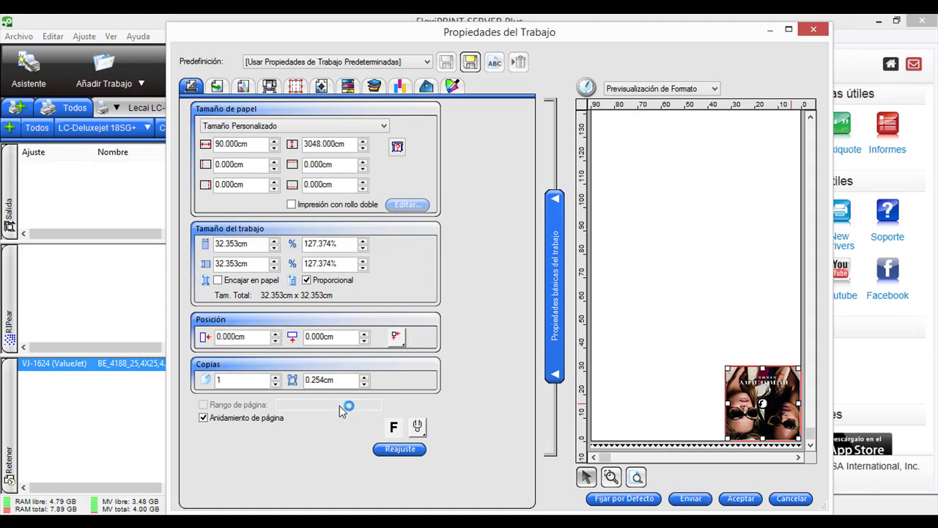
# Step: Set the number of copies to 4 and the spacing between copies to 0.854 cm
pyautogui.click(274, 376)
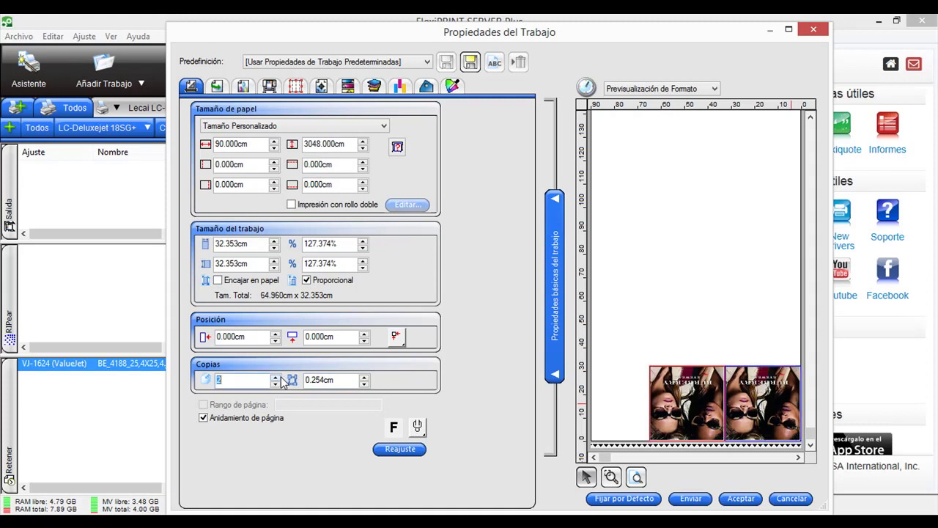
pyautogui.click(275, 376)
pyautogui.click(275, 376)
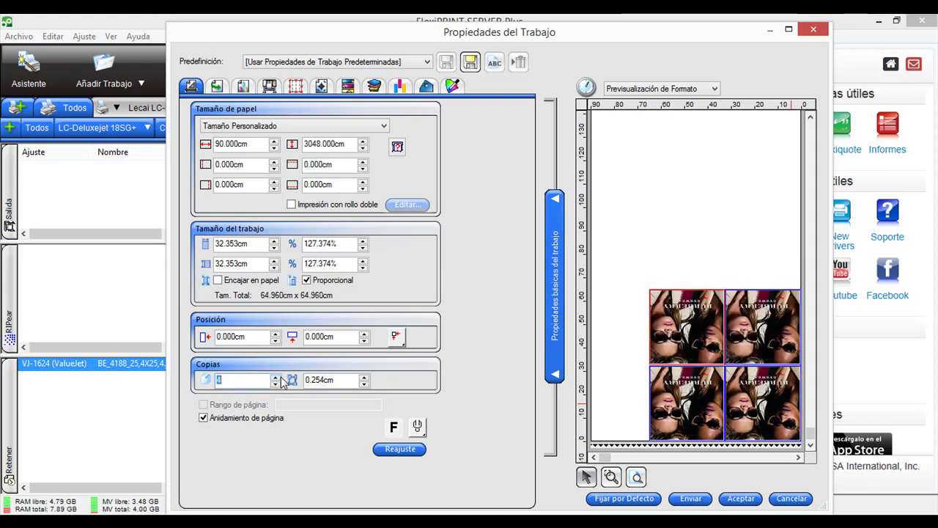
pyautogui.click(363, 376)
pyautogui.click(363, 377)
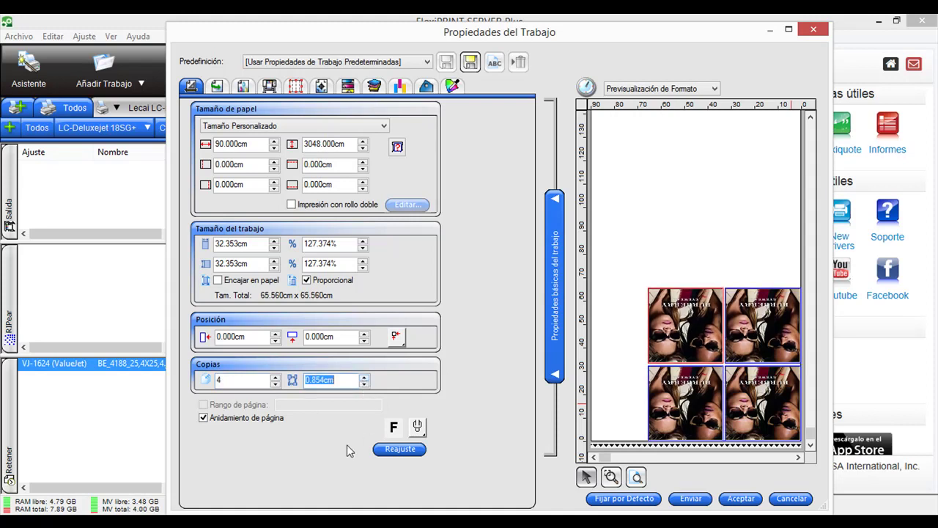
# Step: Turn page nesting off and on again, and mirror the copies before restoring their unmirrored state
pyautogui.click(203, 417)
pyautogui.click(203, 418)
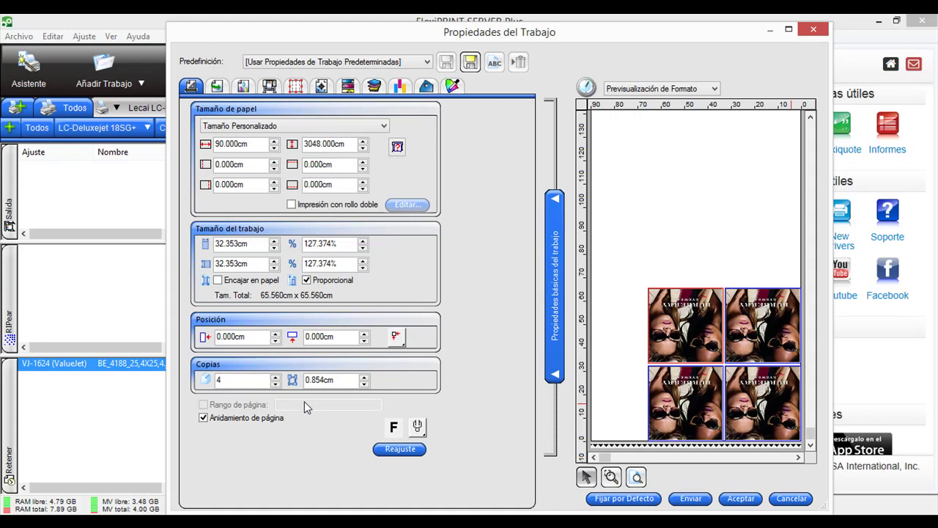
pyautogui.click(394, 428)
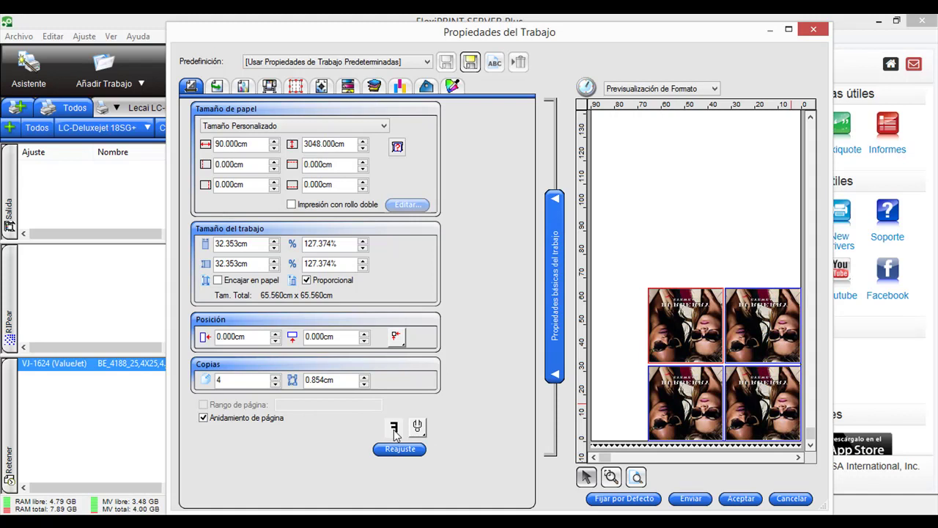
pyautogui.click(394, 430)
pyautogui.click(394, 431)
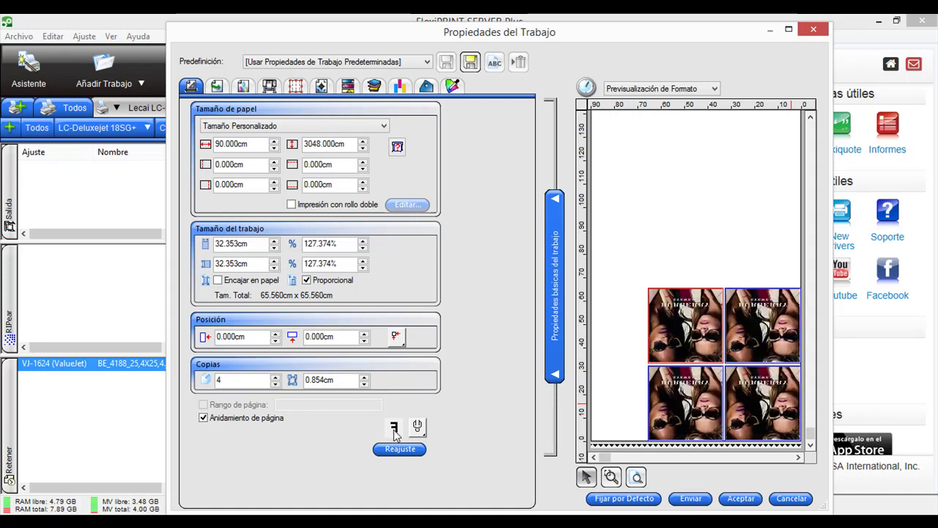
pyautogui.click(394, 433)
# Step: Rotate the copies by a quarter turn and restore their original orientation
pyautogui.click(417, 426)
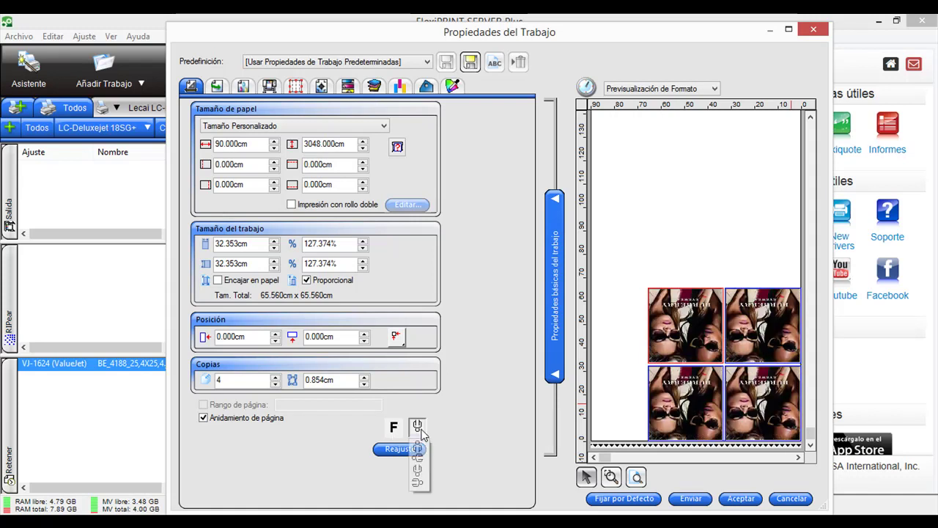
pyautogui.click(419, 459)
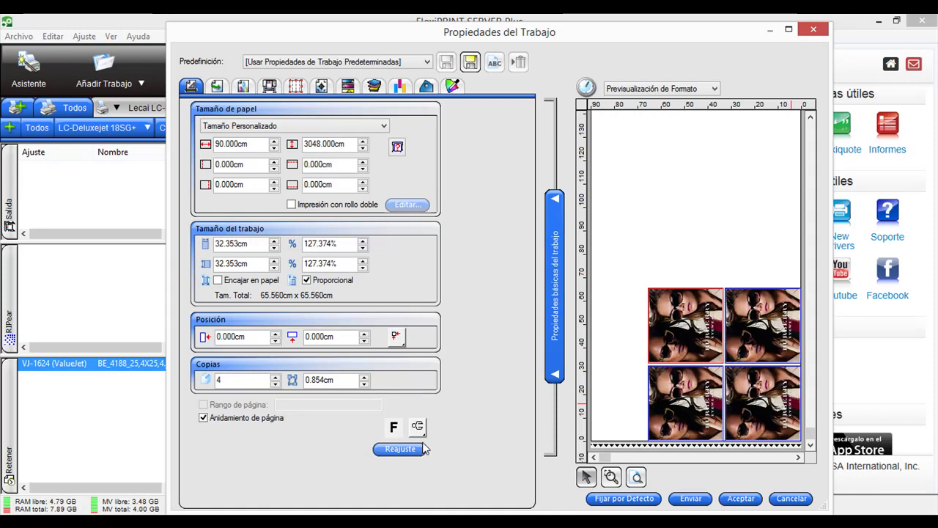
pyautogui.click(417, 426)
pyautogui.click(418, 471)
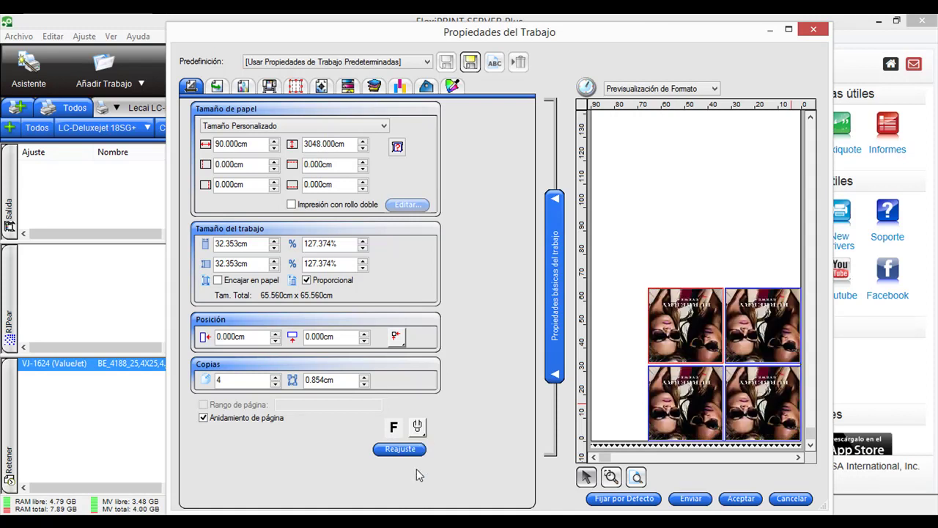
# Step: Set the number of copies to 1
pyautogui.write('1')
pyautogui.click(341, 380)
# Step: Move the image to about 17.1 cm and 38.5 cm, rotate it a full turn in quarter steps, and return it to the origin corner
pyautogui.moveTo(781, 409); pyautogui.dragTo(738, 316)
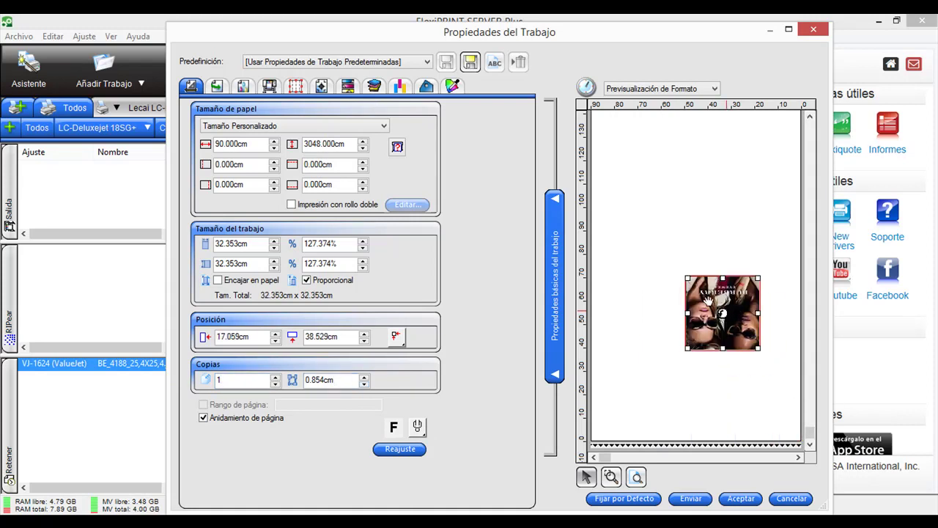
pyautogui.click(724, 314)
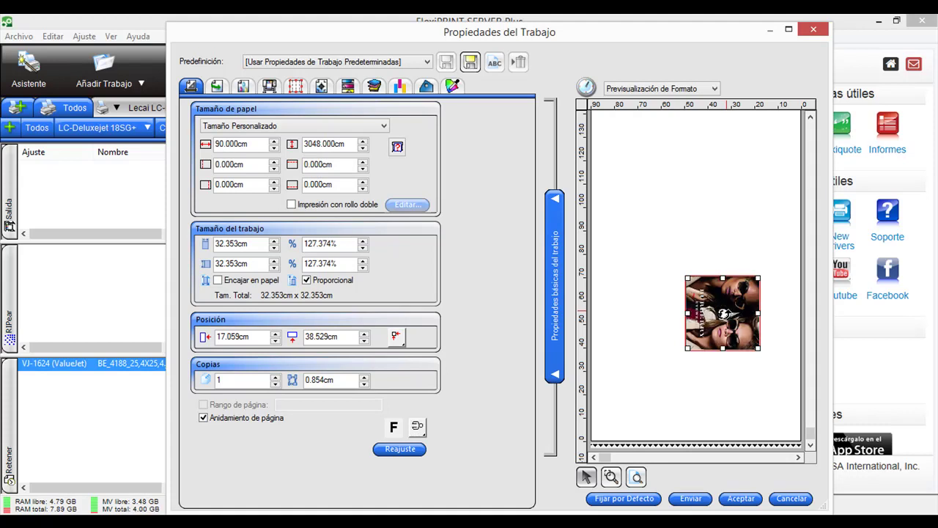
pyautogui.click(724, 314)
pyautogui.click(724, 314)
pyautogui.click(724, 314)
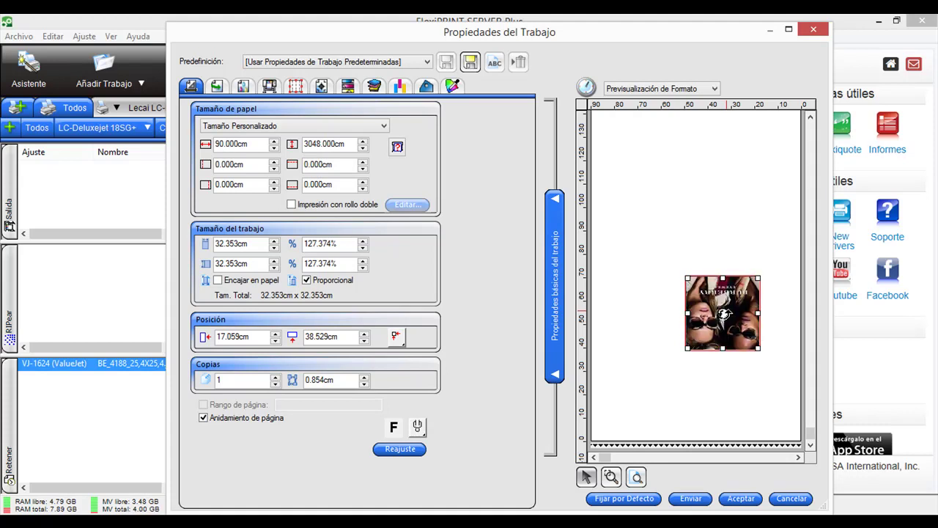
pyautogui.moveTo(740, 328); pyautogui.dragTo(843, 426)
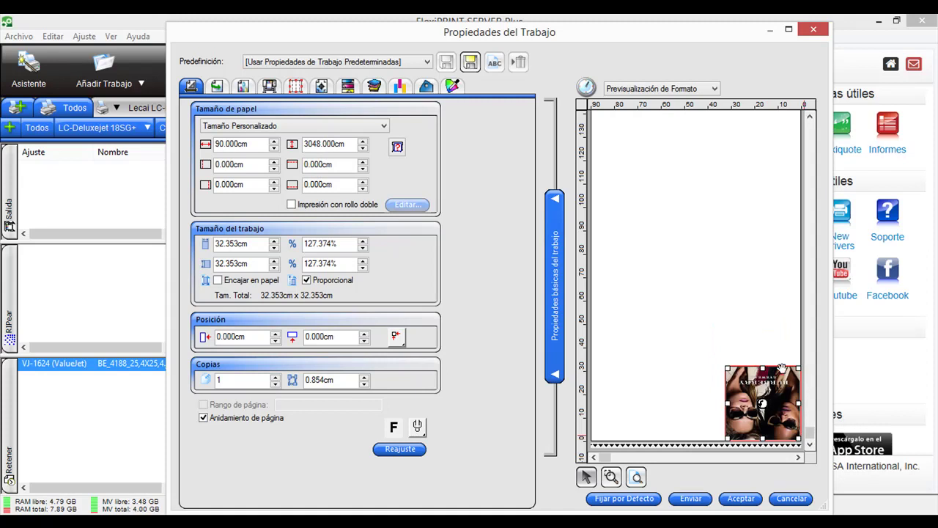